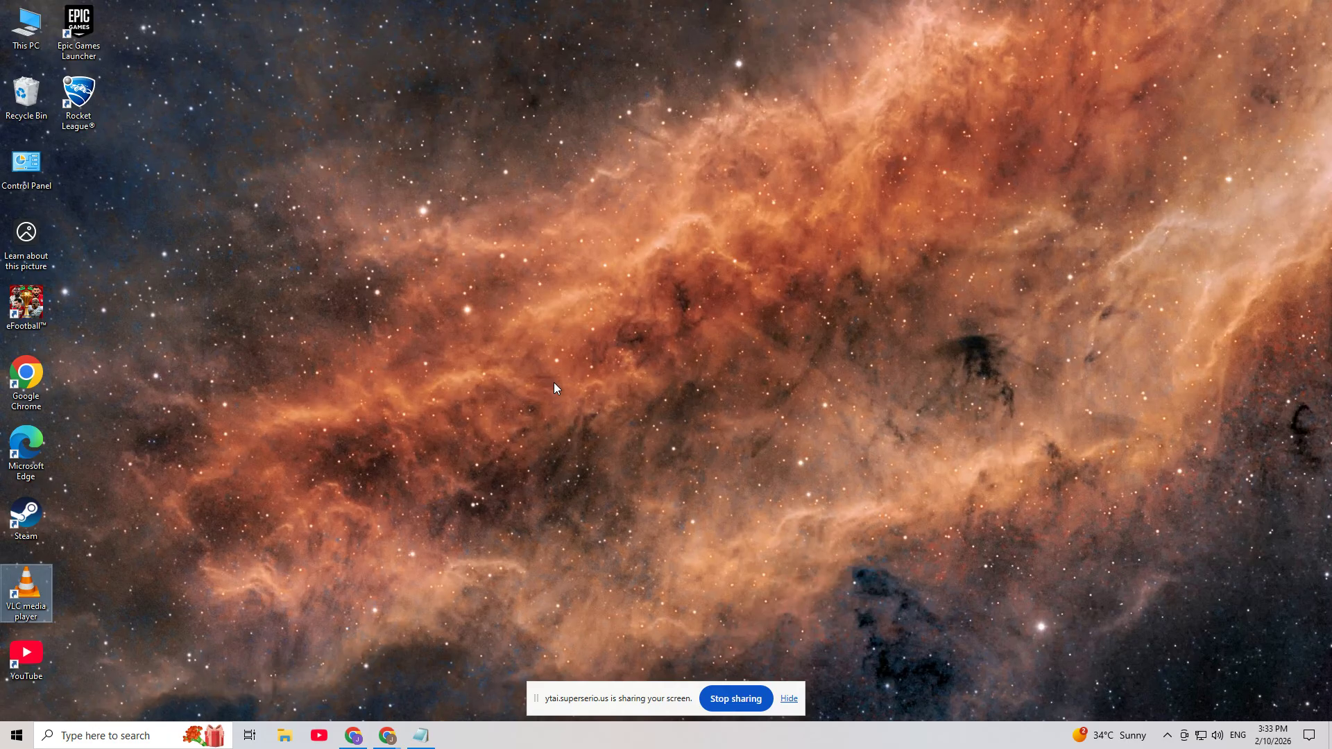
Open the VLC installation folder at C:\Program Files\VideoLAN\VLC in File Explorer
{"action": "left_click", "coordinate": [284, 735]}
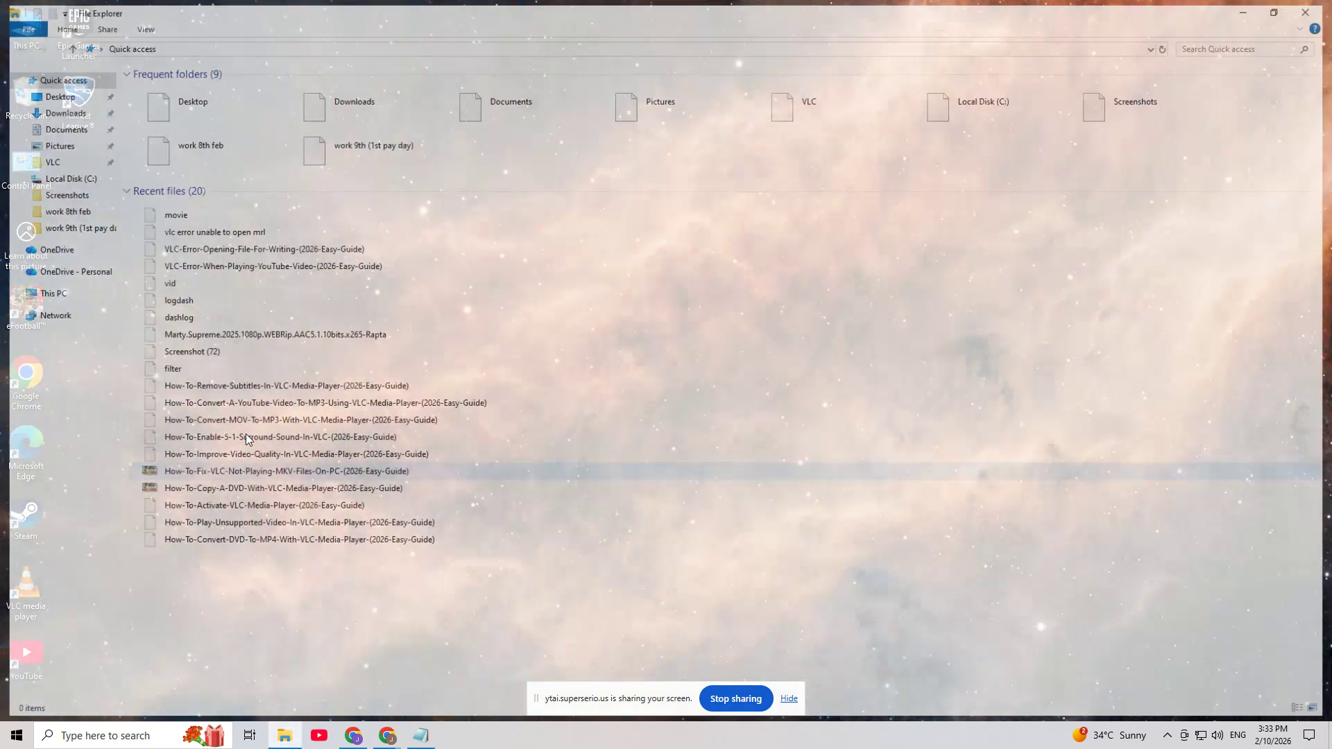
{"action": "left_click", "coordinate": [72, 294]}
{"action": "double_click", "coordinate": [240, 202]}
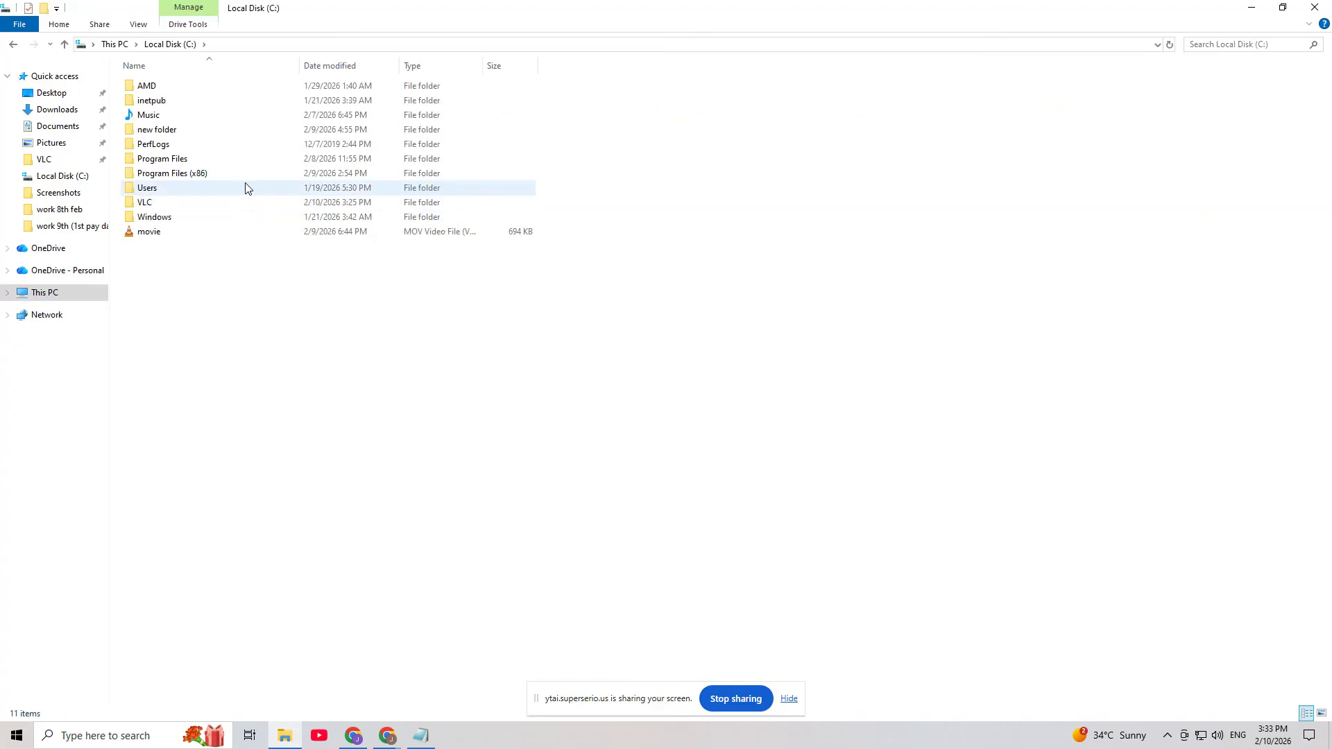
{"action": "left_click", "coordinate": [258, 162]}
{"action": "double_click", "coordinate": [258, 164]}
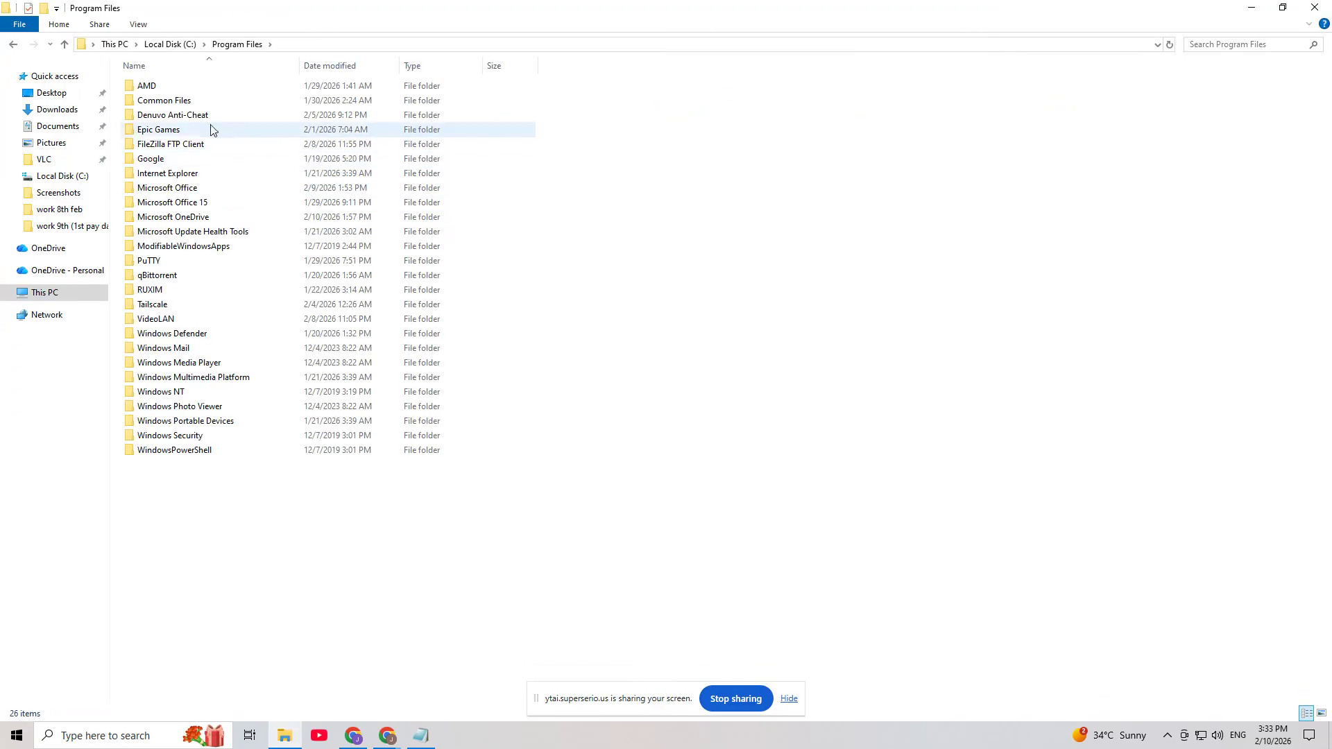
{"action": "double_click", "coordinate": [204, 318]}
{"action": "double_click", "coordinate": [376, 86]}
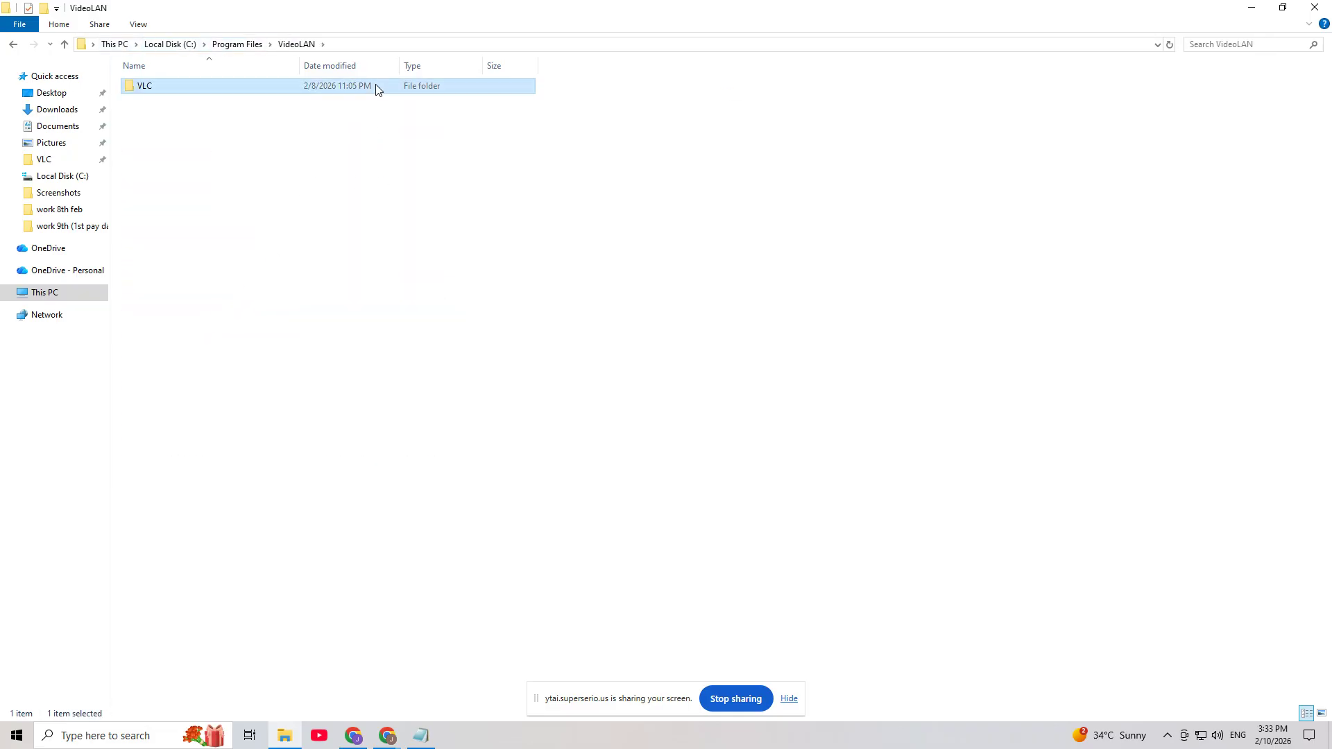
Look into the plugins folder, return to the VLC folder and show its full path
{"action": "double_click", "coordinate": [161, 134]}
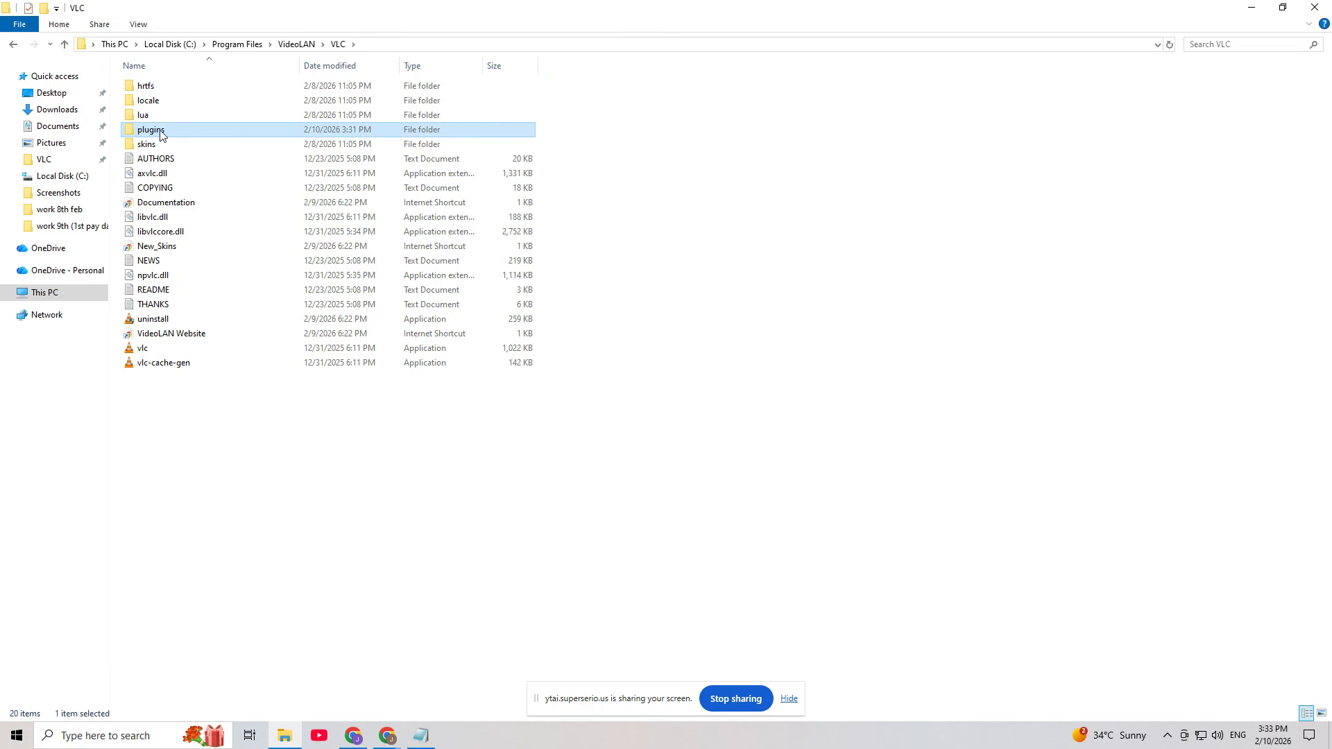
{"action": "key", "text": "alt+Left"}
{"action": "left_click", "coordinate": [391, 44]}
{"action": "left_click_drag", "start_coordinate": [248, 47], "coordinate": [90, 45]}
{"action": "left_click", "coordinate": [340, 428]}
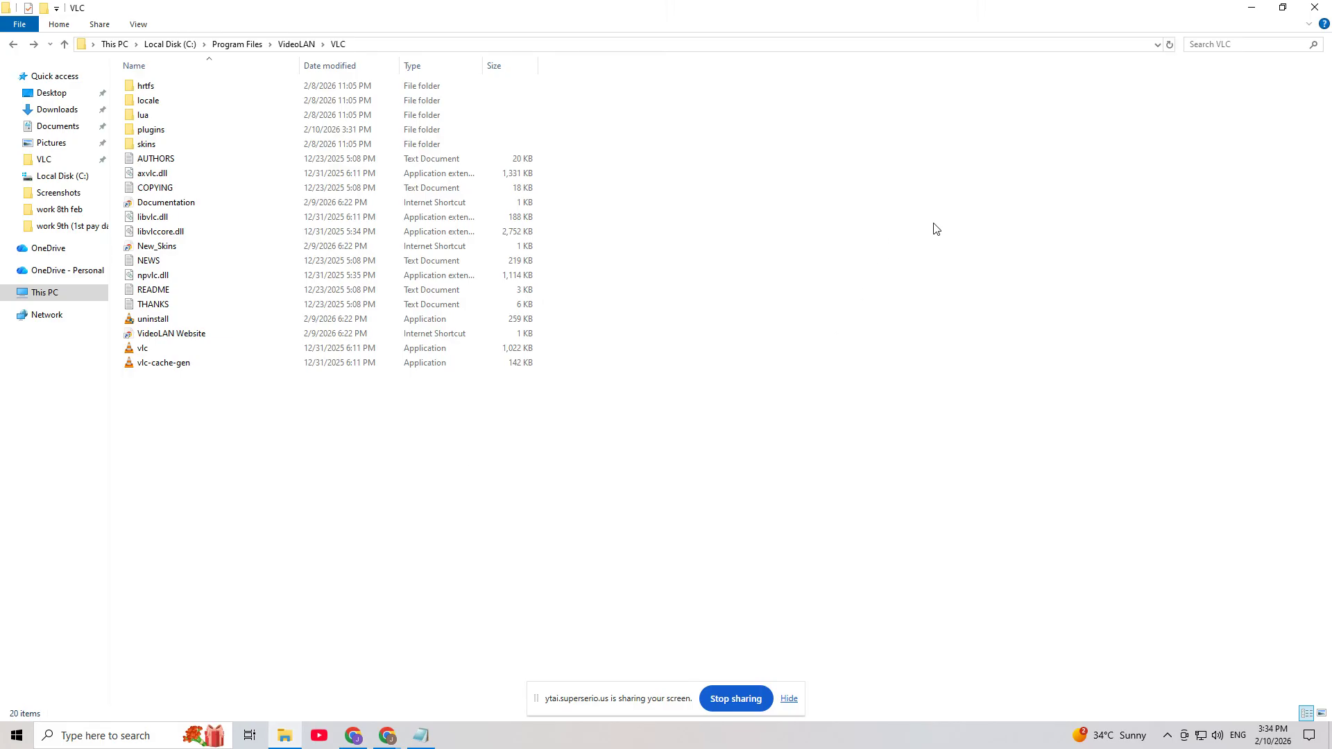
Search Windows for cmd and run Command Prompt as administrator
{"action": "key", "text": "super"}
{"action": "type", "text": "cm"}
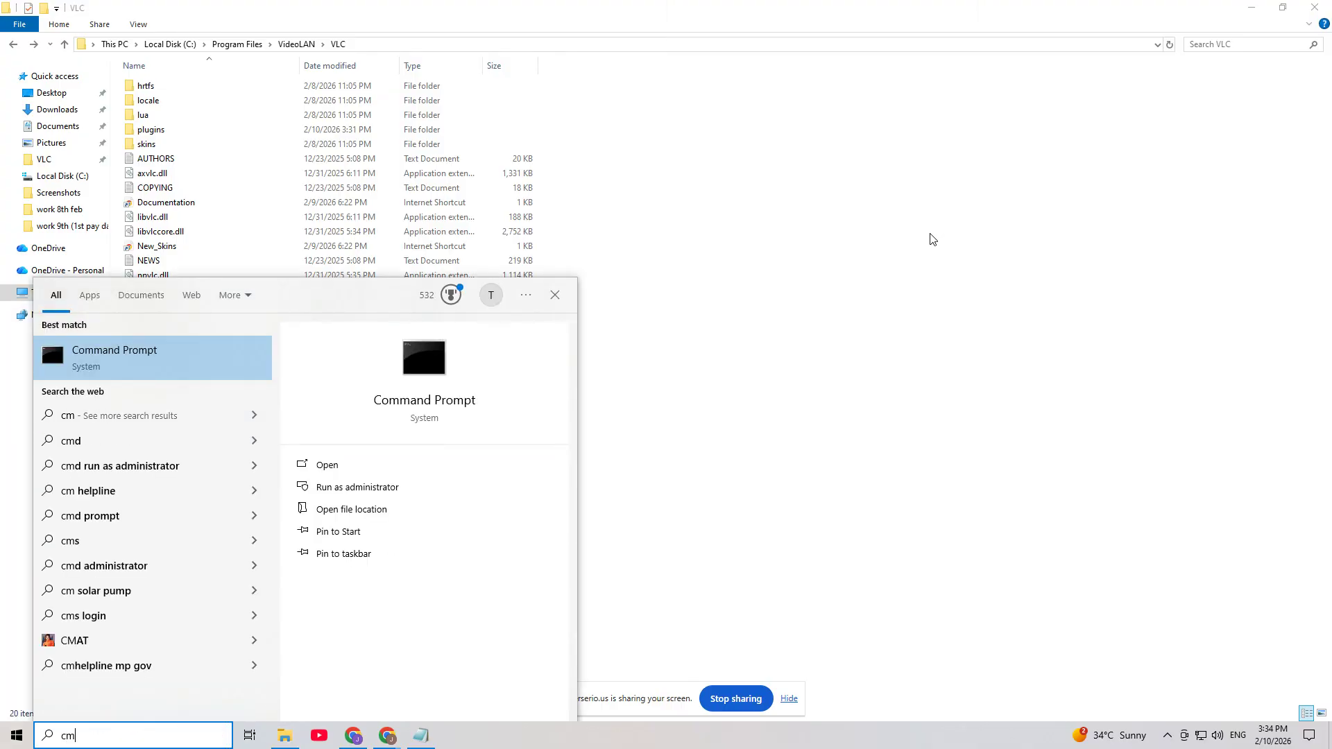
{"action": "type", "text": "d"}
{"action": "right_click", "coordinate": [157, 357]}
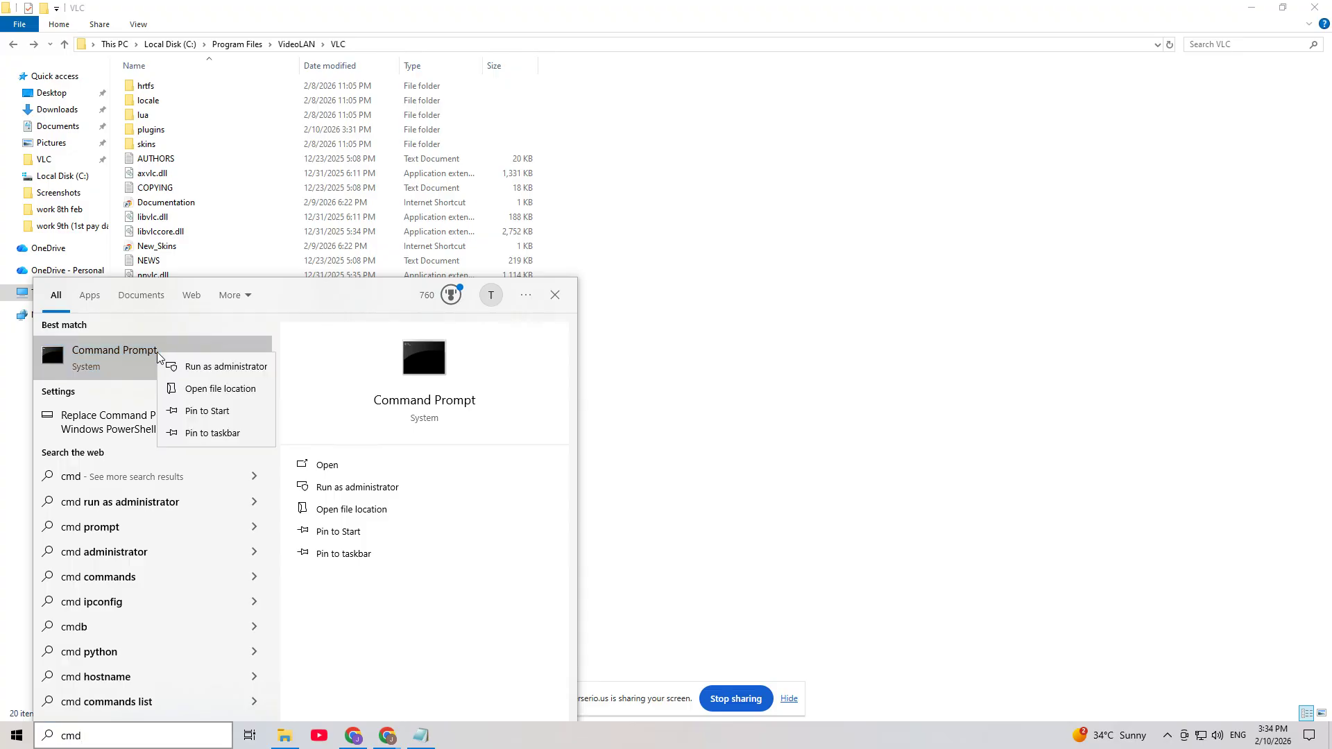
{"action": "left_click", "coordinate": [223, 367]}
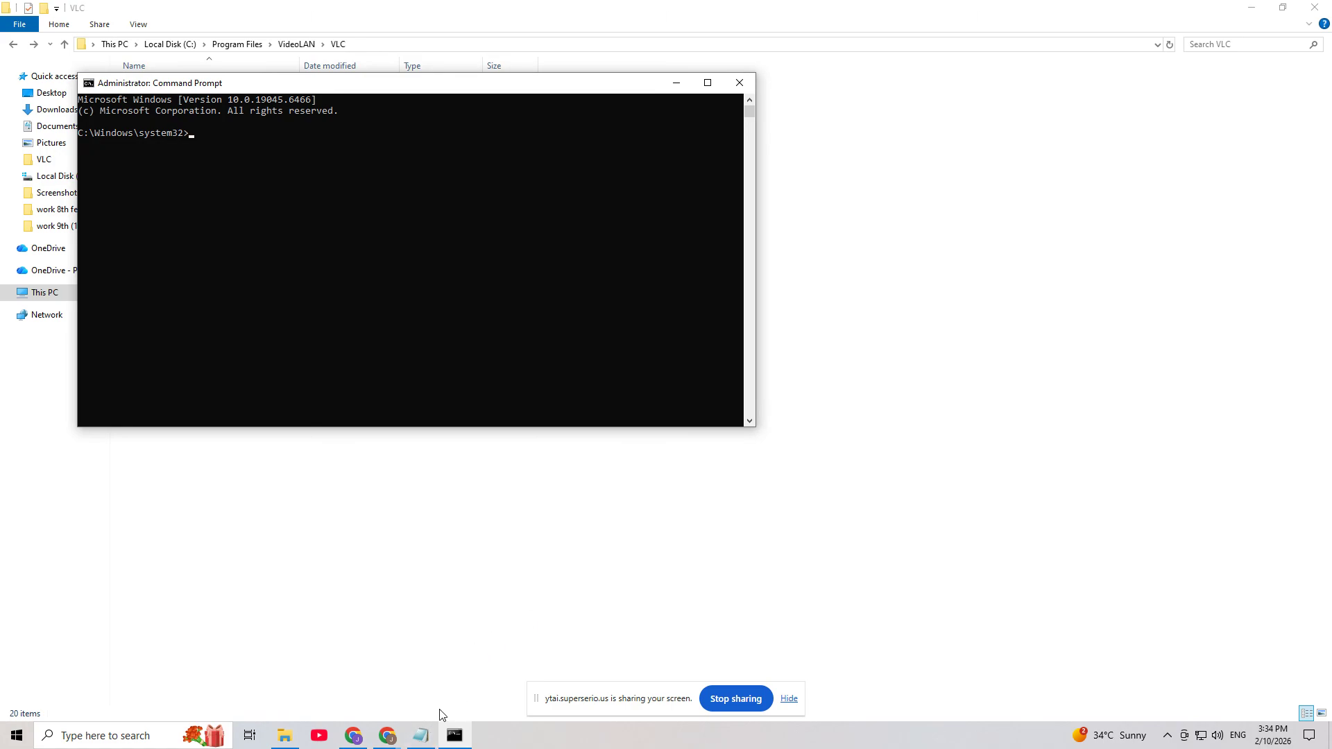
Copy the line "C:\Program Files\VideoLAN\VLC\vlc-cache-gen.exe" "C:\Program Files\VideoLAN\VLC\plugins" from the untitled Notepad document
{"action": "left_click", "coordinate": [421, 735]}
{"action": "left_click", "coordinate": [368, 221]}
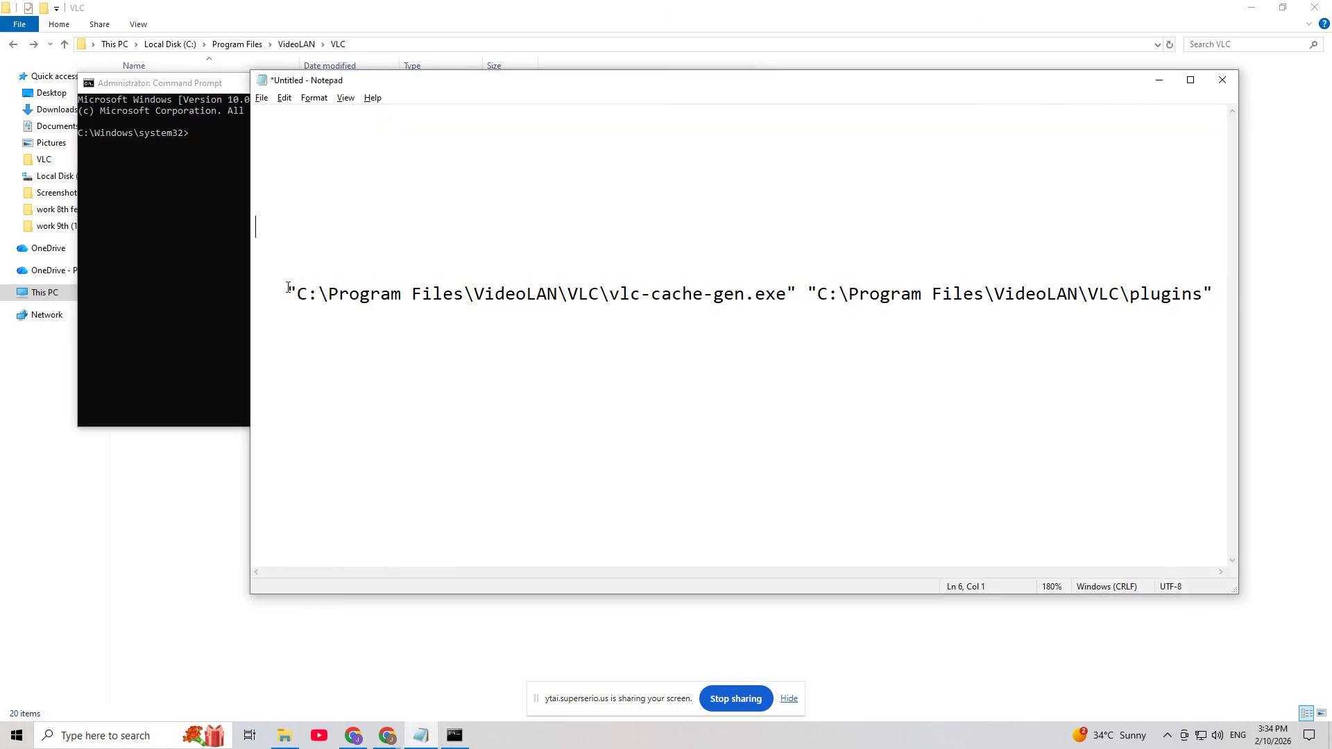
{"action": "left_click_drag", "start_coordinate": [288, 288], "coordinate": [1213, 302]}
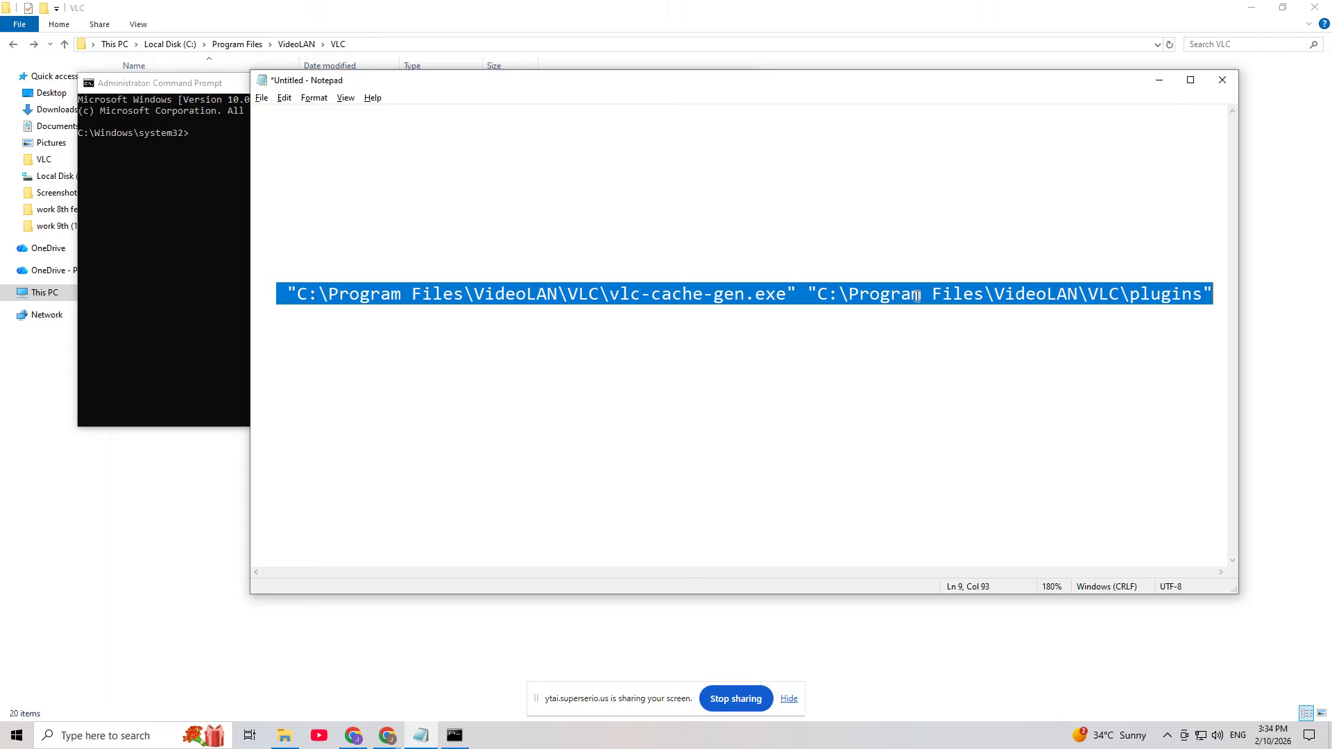
{"action": "left_click", "coordinate": [632, 296]}
{"action": "left_click", "coordinate": [681, 296]}
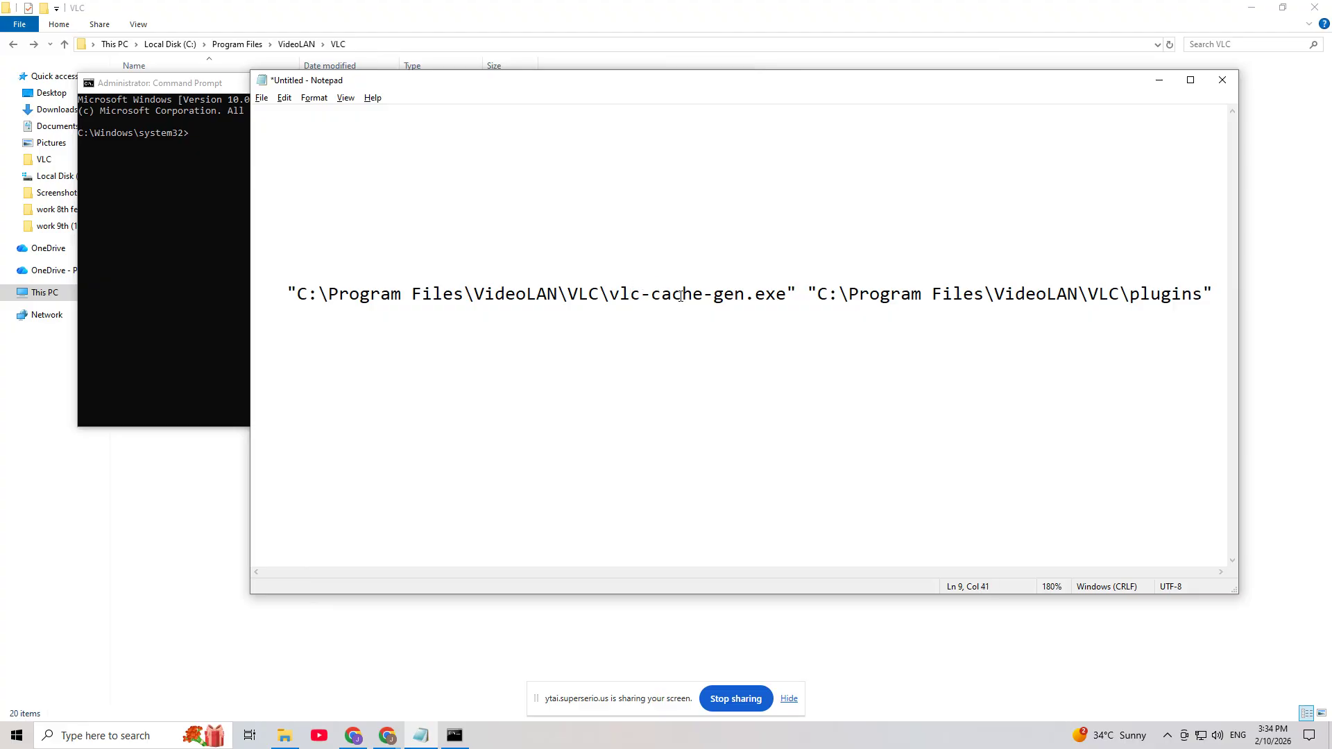
{"action": "left_click_drag", "start_coordinate": [681, 296], "coordinate": [1163, 297]}
{"action": "left_click", "coordinate": [808, 299]}
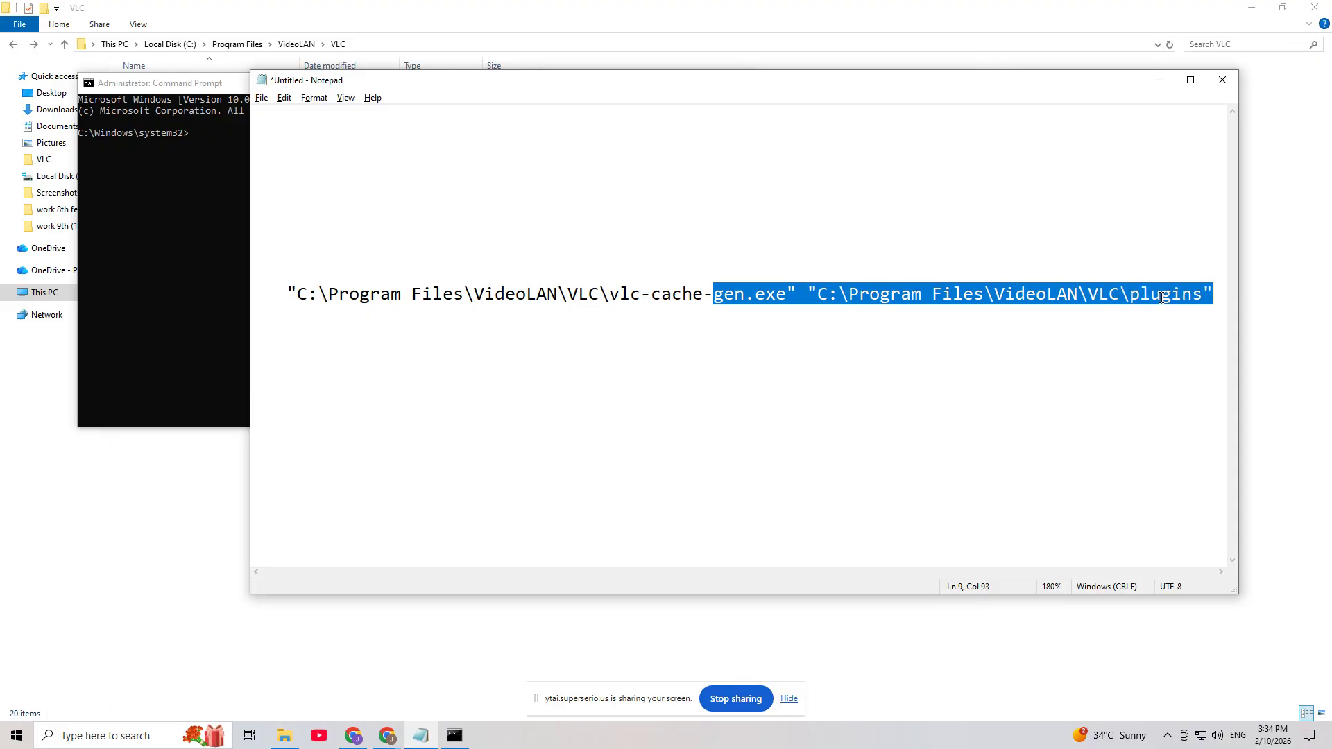
{"action": "left_click", "coordinate": [1014, 295]}
{"action": "triple_click", "coordinate": [1014, 296]}
{"action": "key", "text": "cmd+c"}
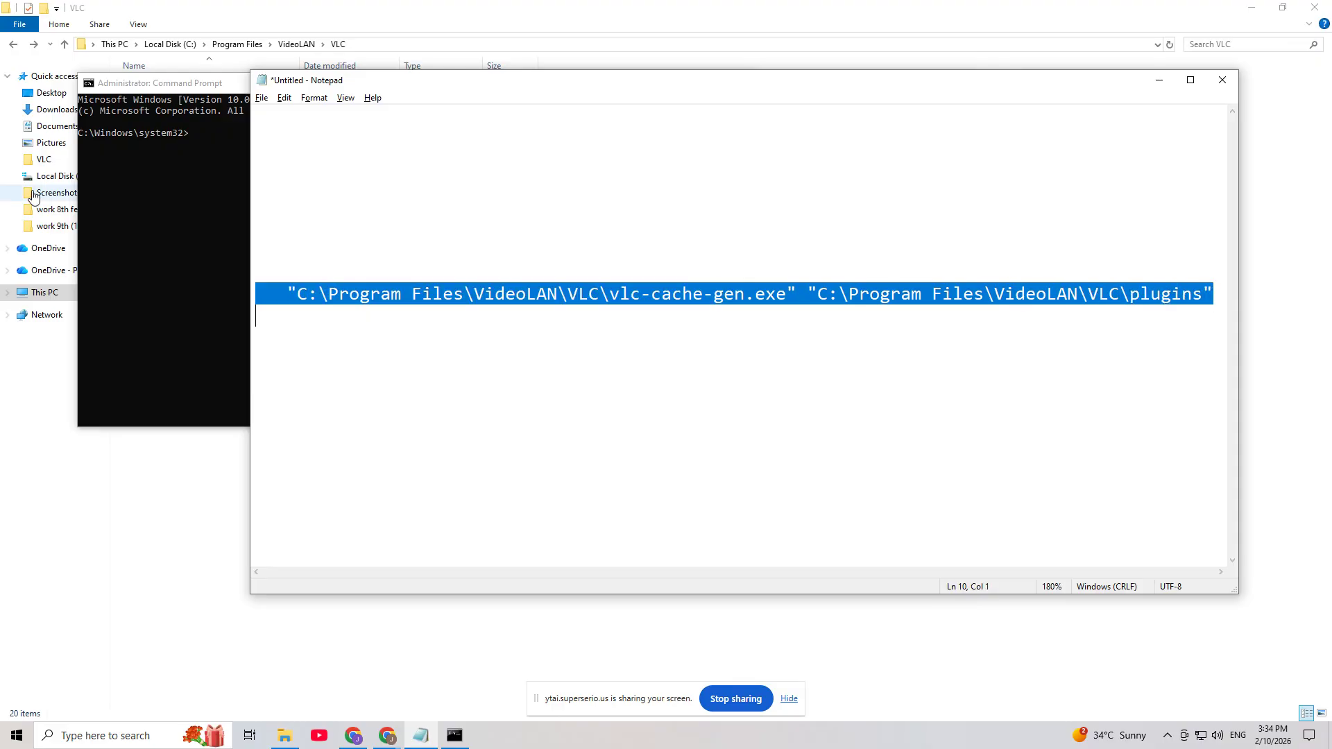
Run the copied vlc-cache-gen command in the administrator Command Prompt, and clear the open windows off the desktop
{"action": "left_click", "coordinate": [182, 108]}
{"action": "right_click", "coordinate": [214, 133]}
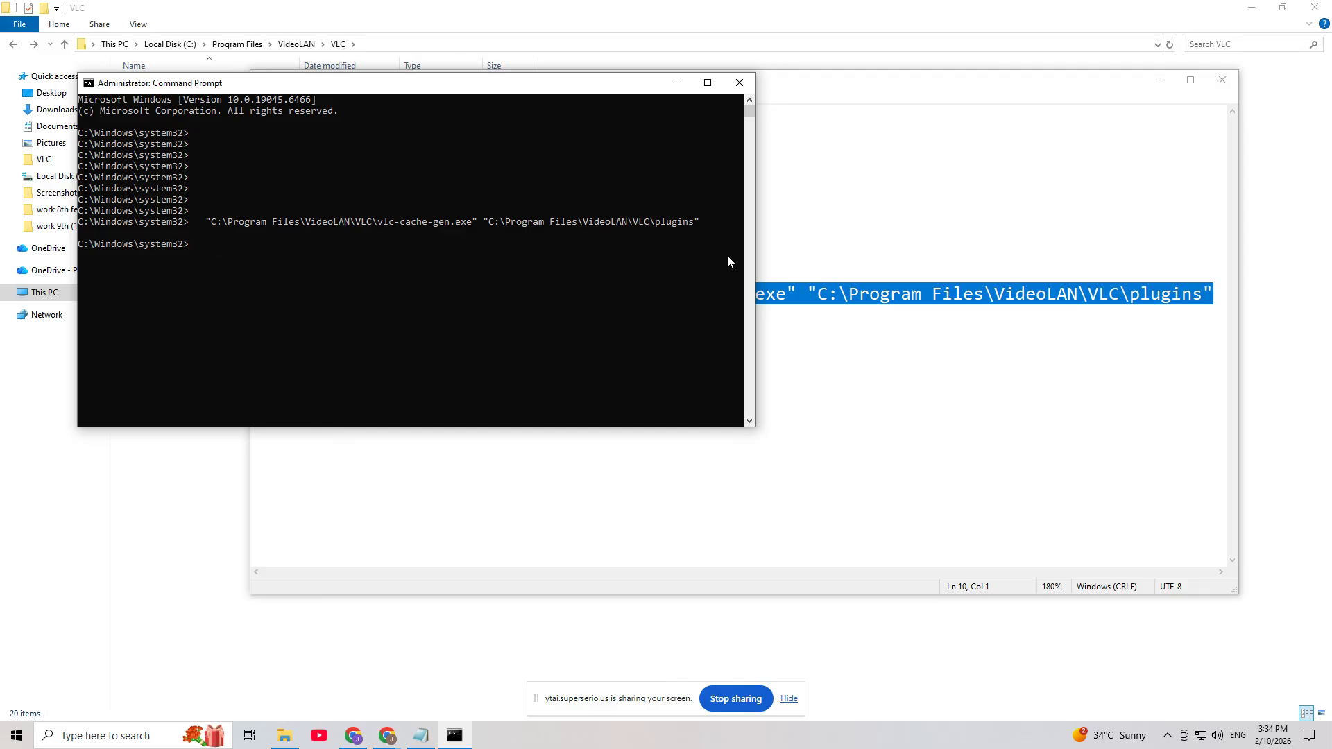
{"action": "left_click", "coordinate": [1158, 80]}
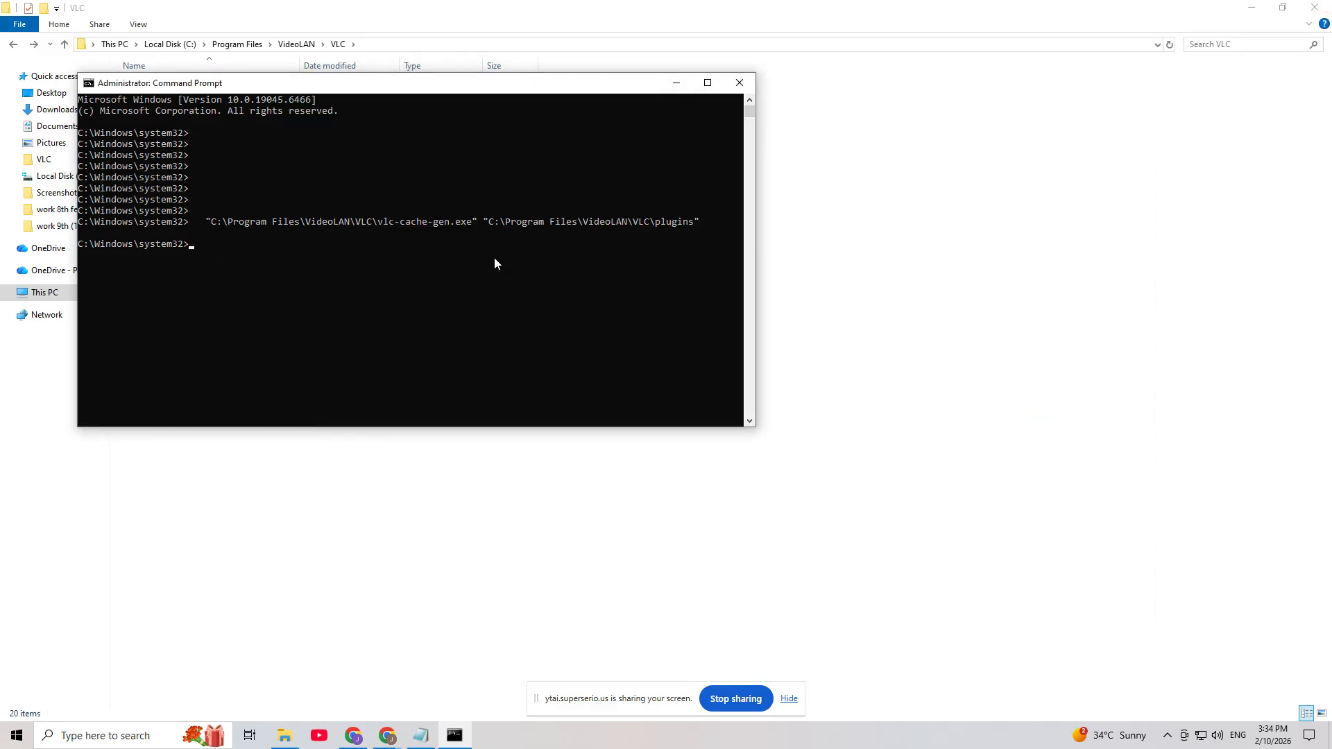
{"action": "left_click", "coordinate": [740, 82]}
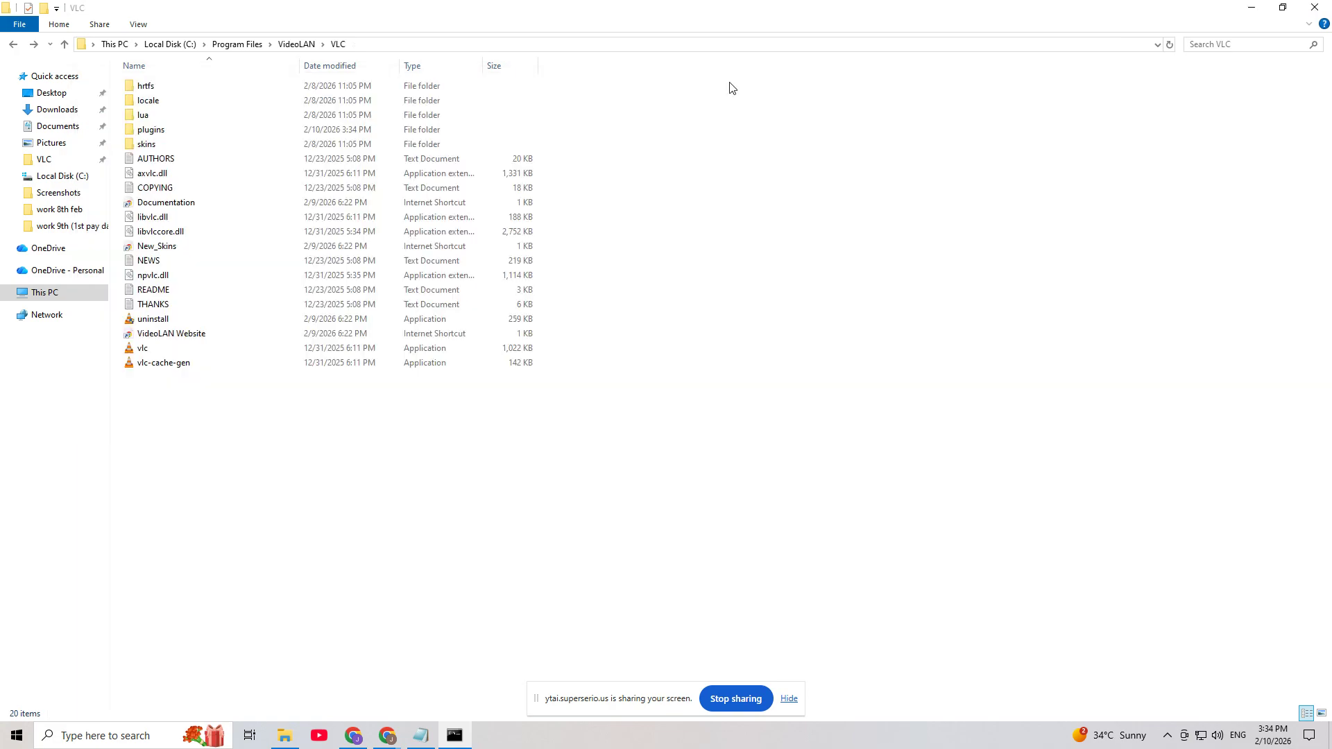
{"action": "left_click", "coordinate": [1251, 7]}
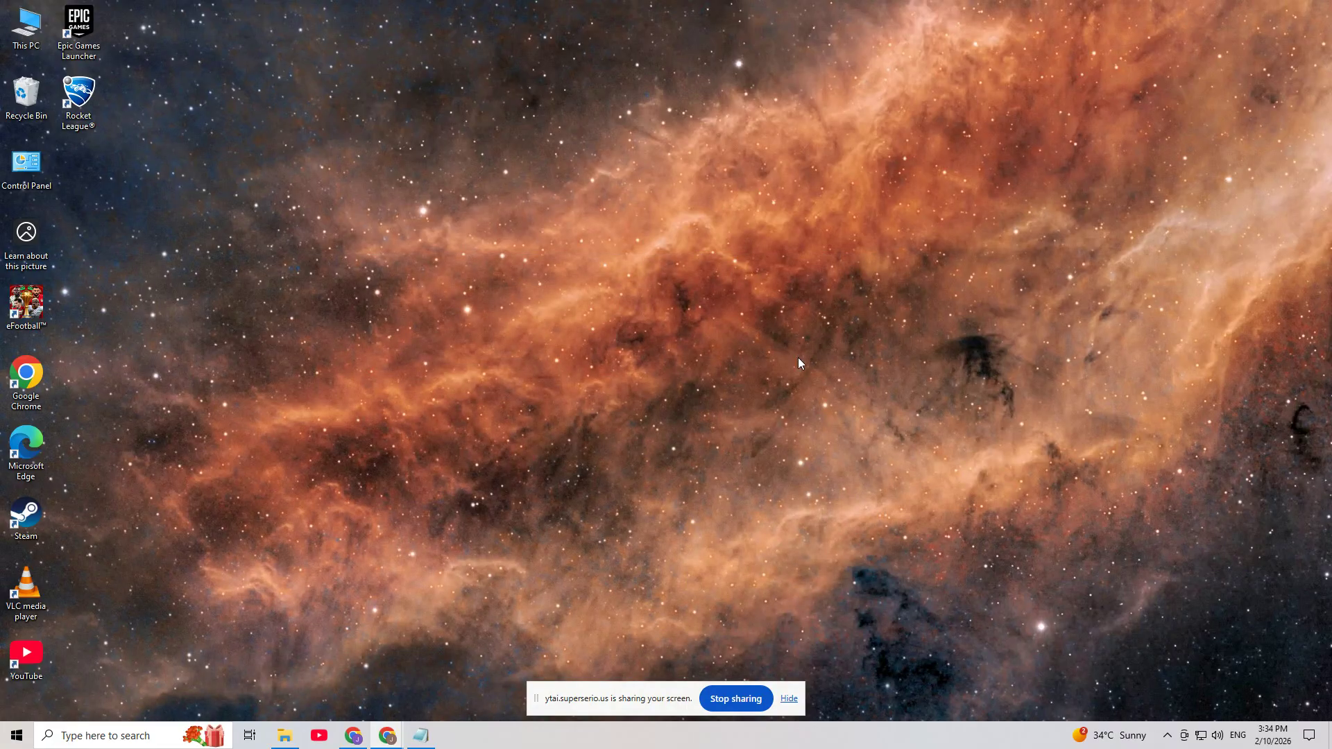
Launch VLC media player from the desktop and maximize its window
{"action": "right_click", "coordinate": [411, 388]}
{"action": "left_click", "coordinate": [65, 573]}
{"action": "double_click", "coordinate": [41, 582]}
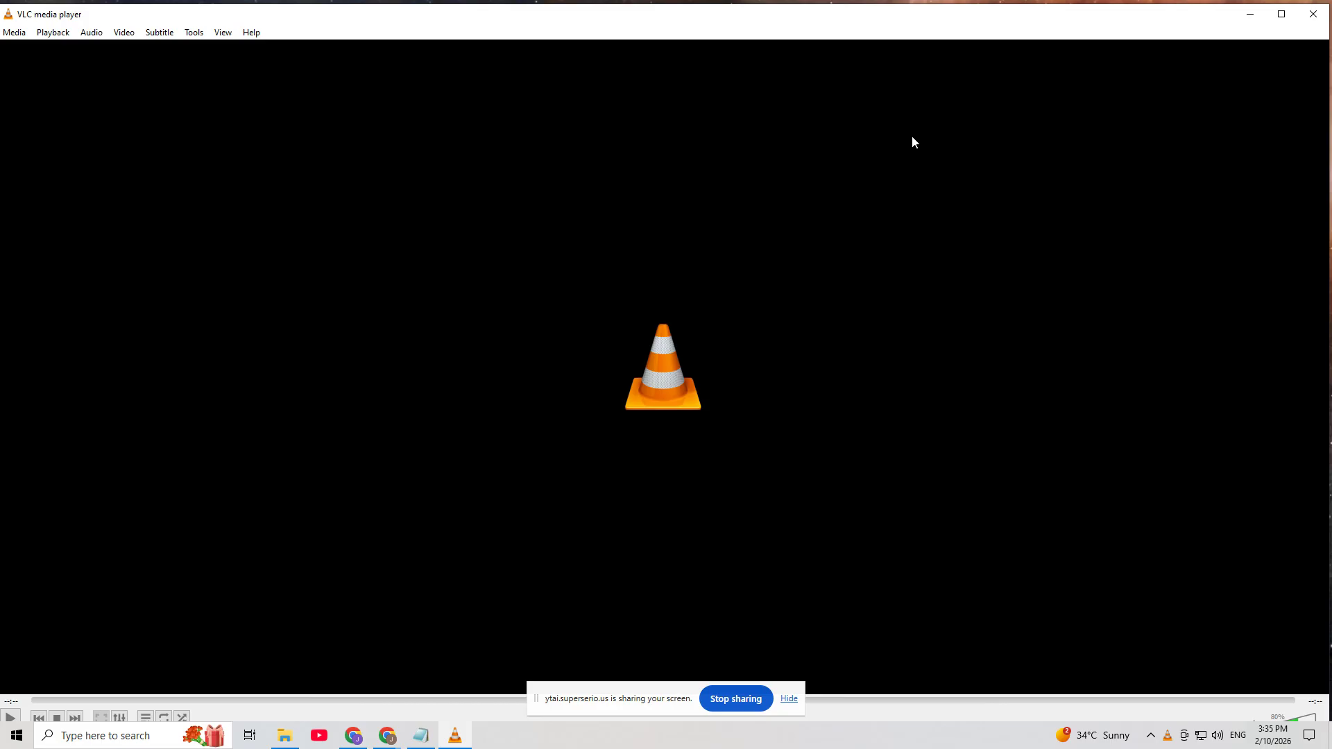
{"action": "left_click", "coordinate": [1281, 14]}
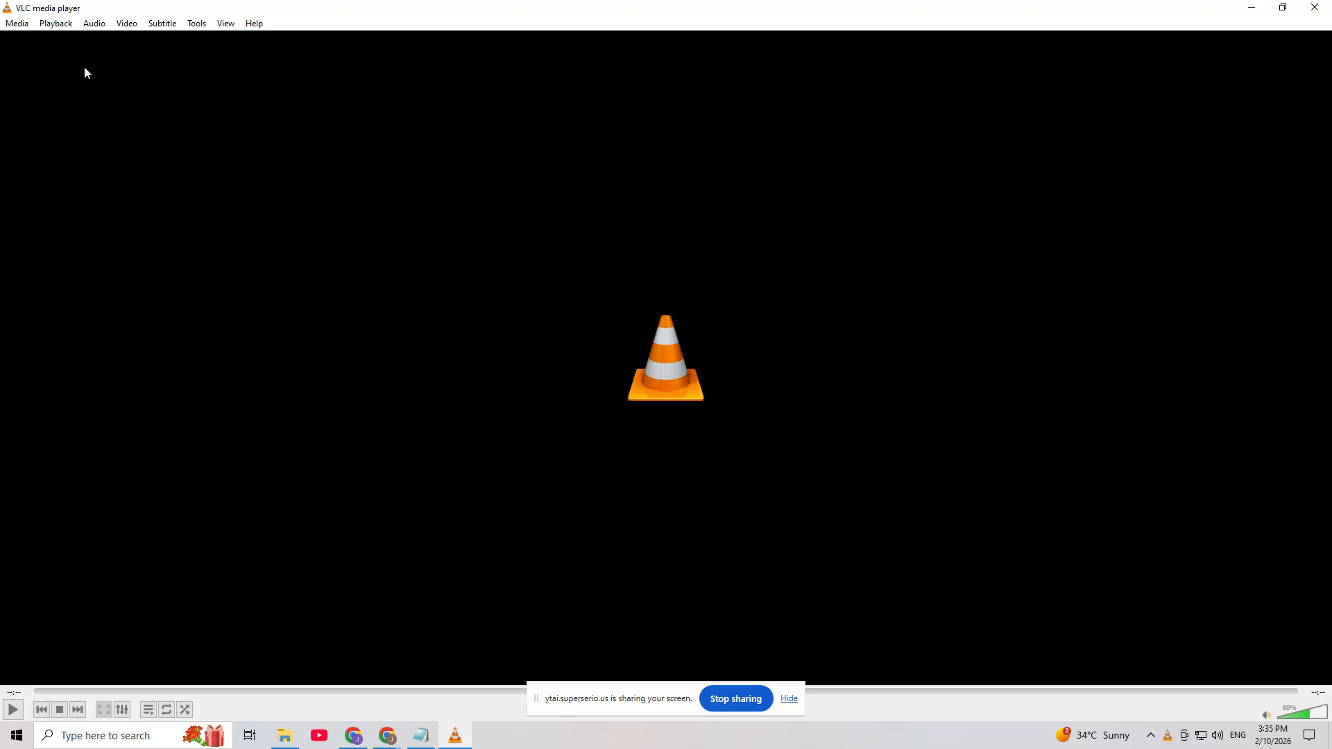
Reset the VLC media player preferences to their defaults and confirm the reset
{"action": "left_click", "coordinate": [195, 25]}
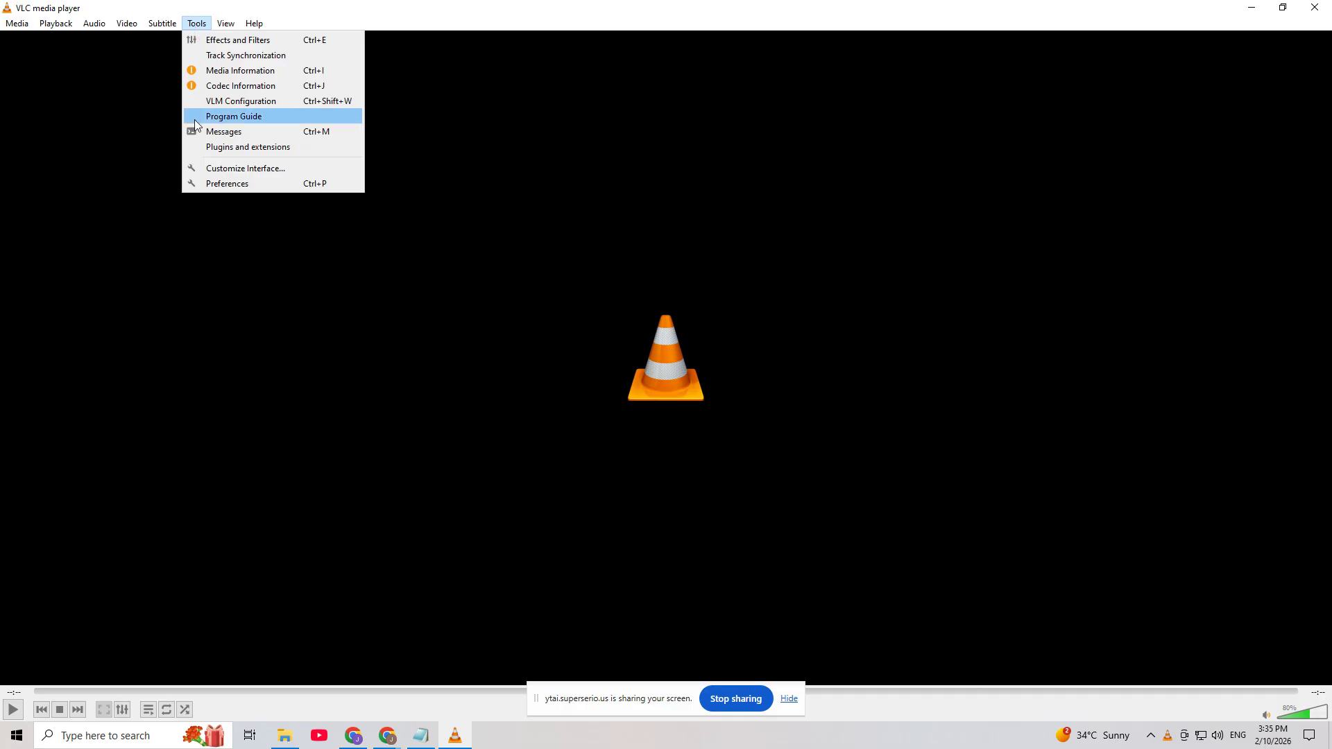
{"action": "left_click", "coordinate": [227, 183]}
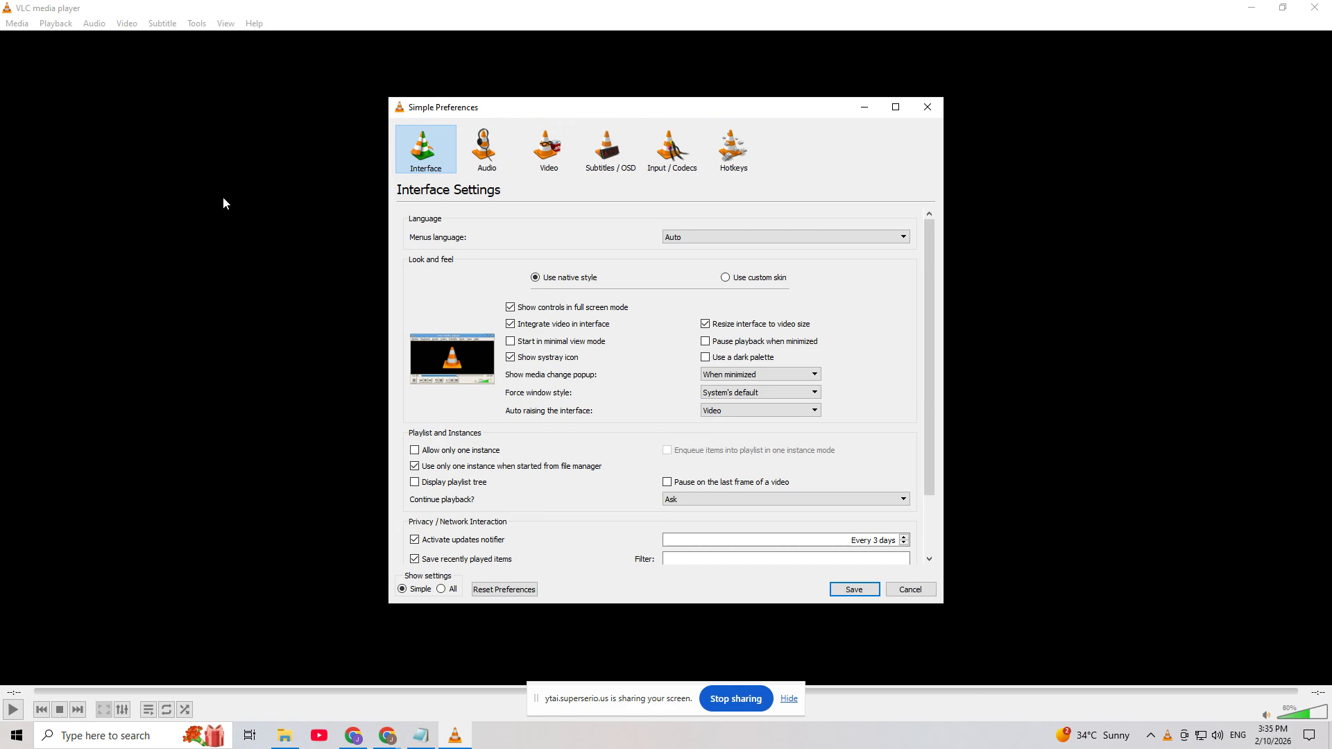
{"action": "left_click", "coordinate": [500, 591]}
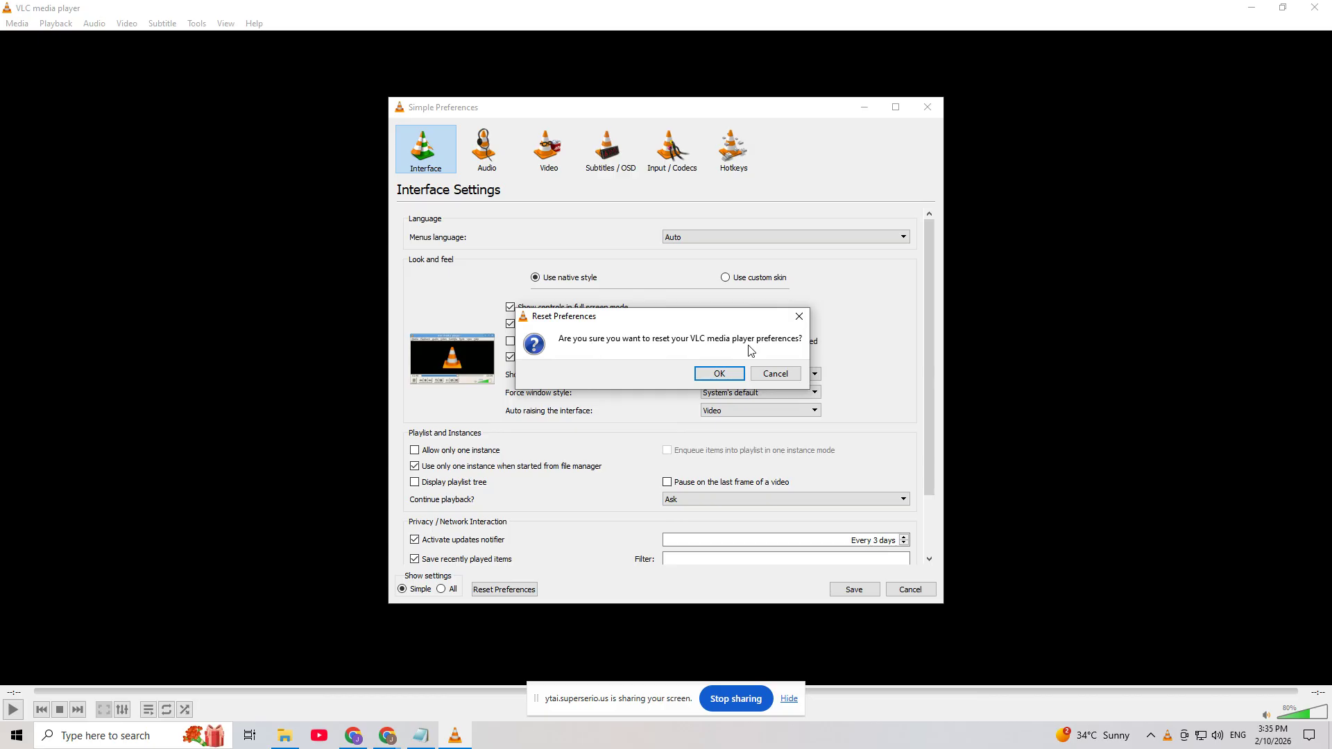
{"action": "left_click", "coordinate": [726, 374]}
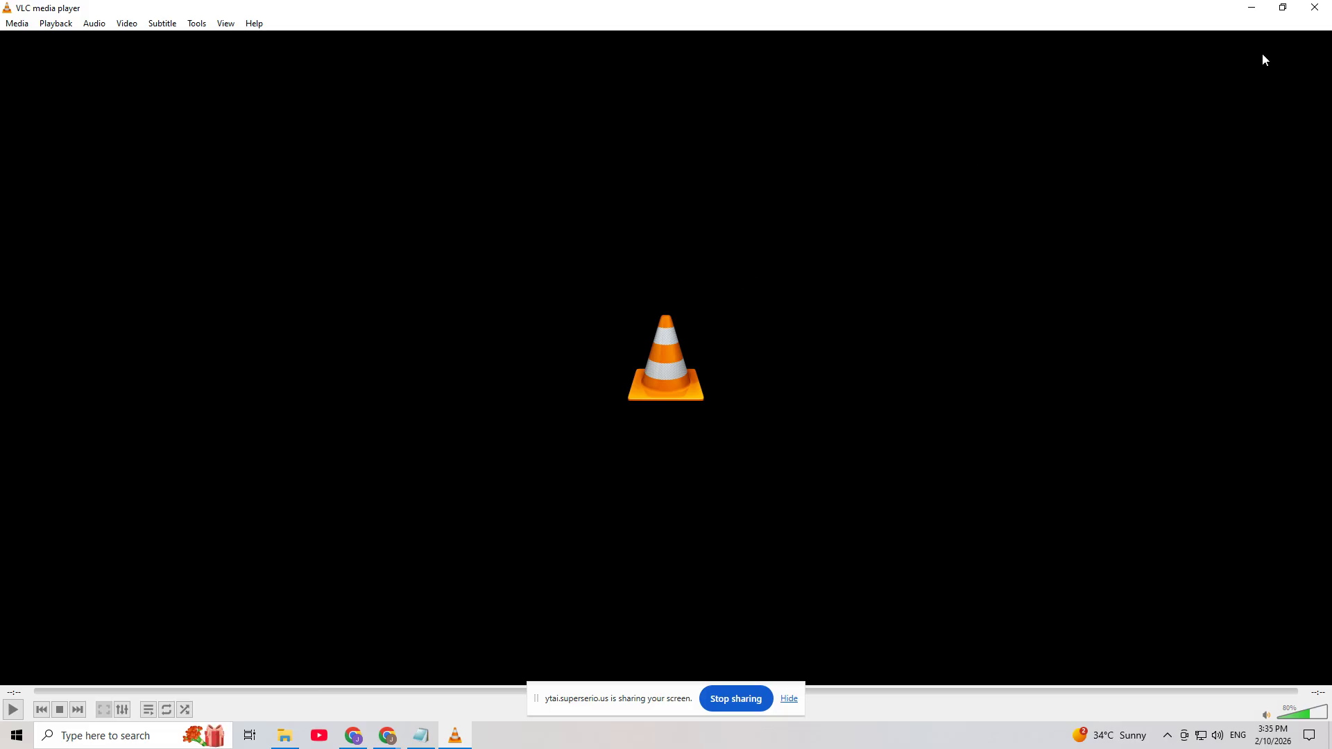
Close VLC media player and launch it again from the desktop
{"action": "left_click", "coordinate": [1313, 8]}
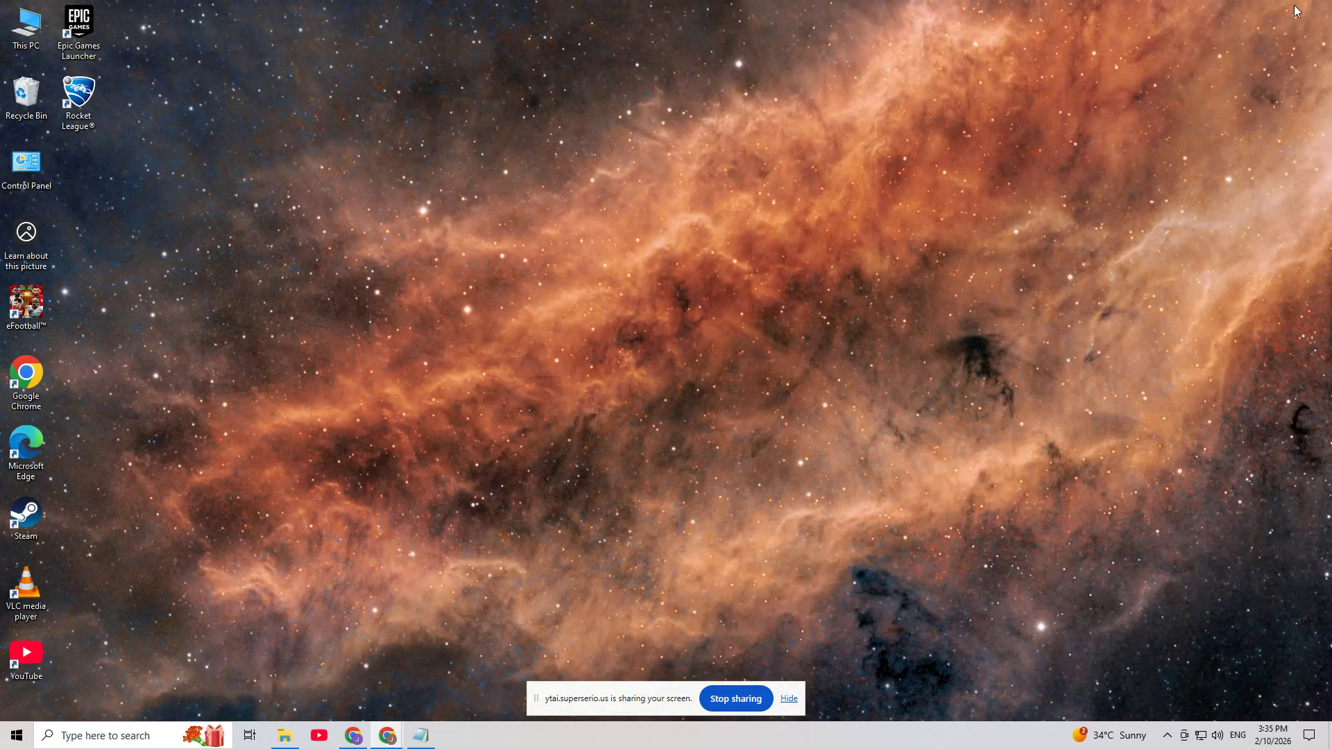
{"action": "double_click", "coordinate": [36, 584]}
{"action": "left_click", "coordinate": [319, 271]}
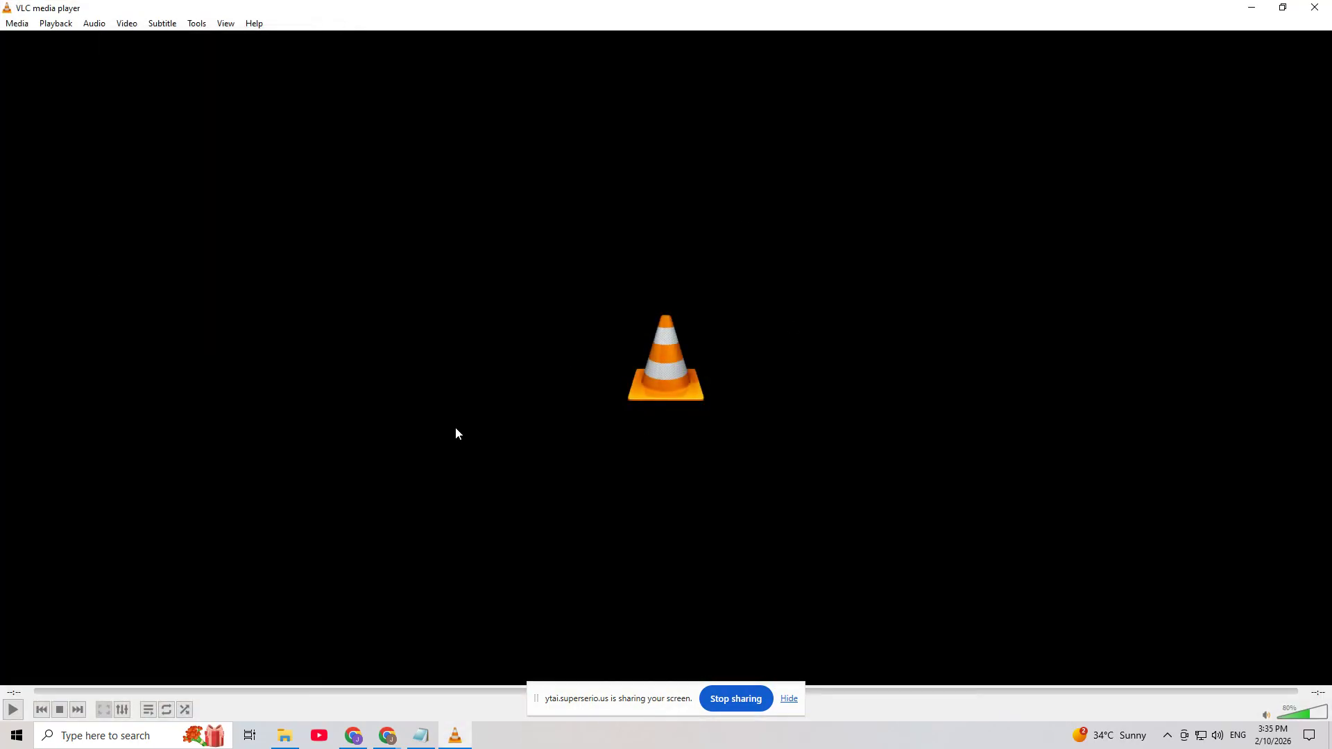